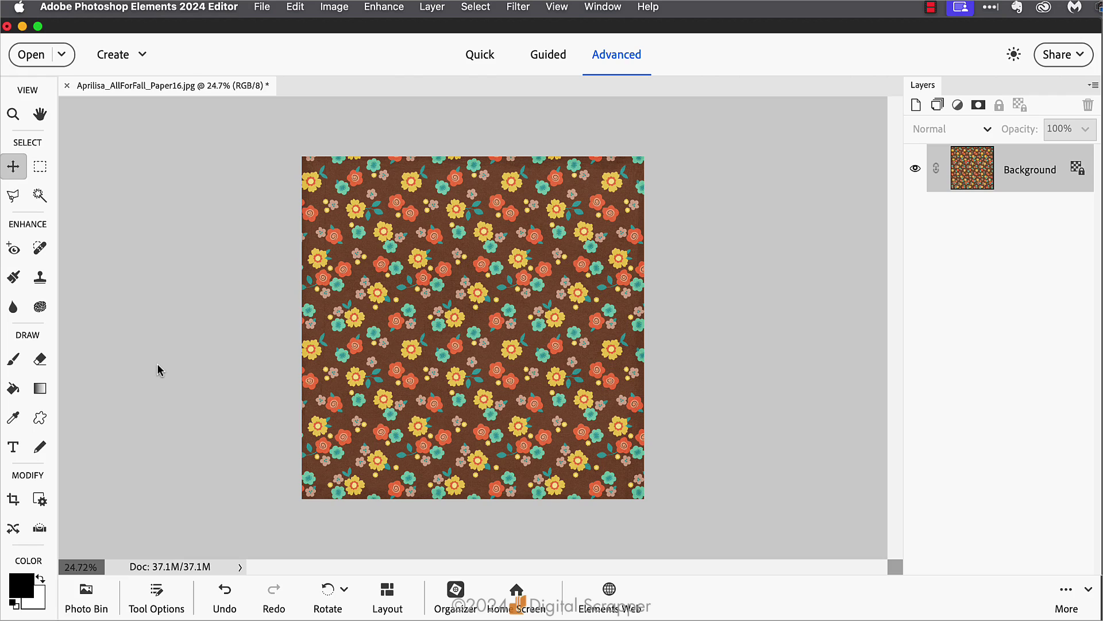
- Zoom in on the flower pattern and set the Magic Wand Tolerance to 32
key("super+equal")
key("super+equal")
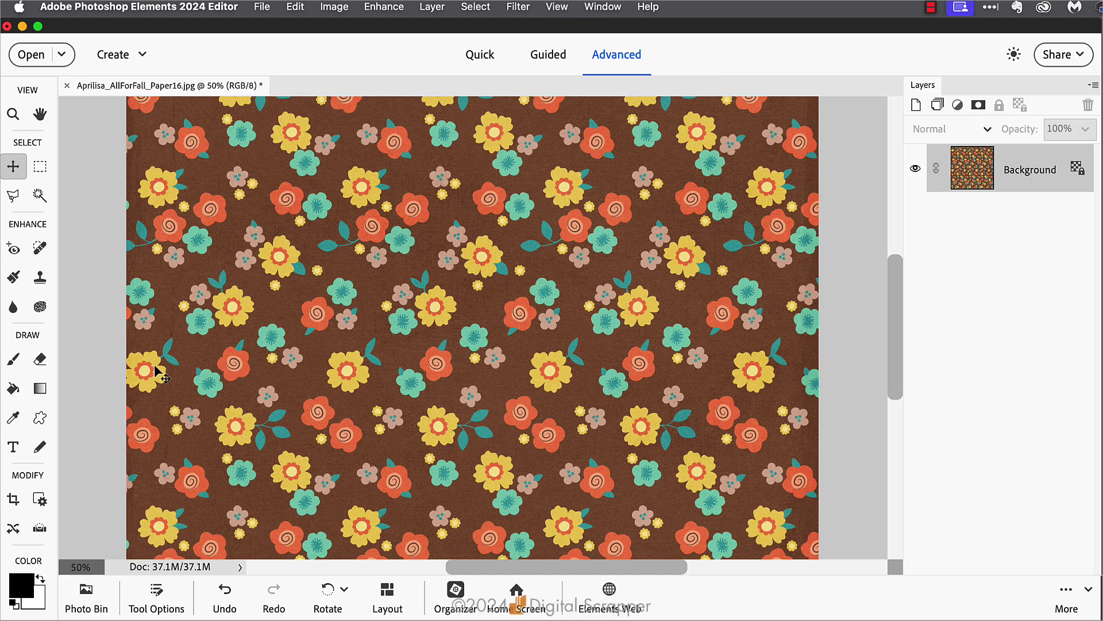
left_click(40, 197)
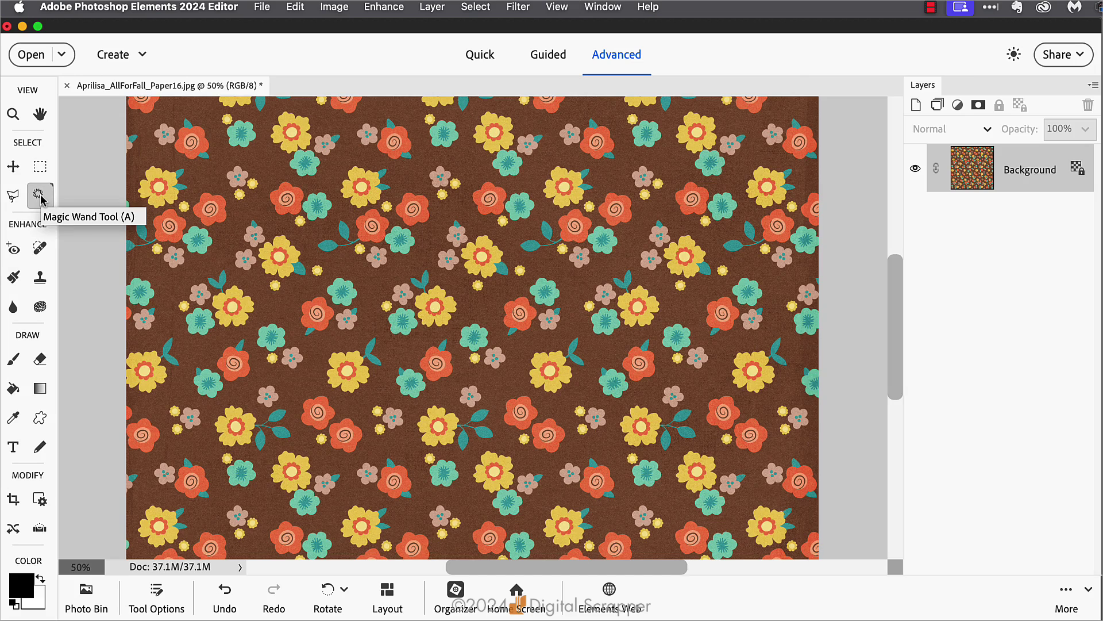
left_click(157, 596)
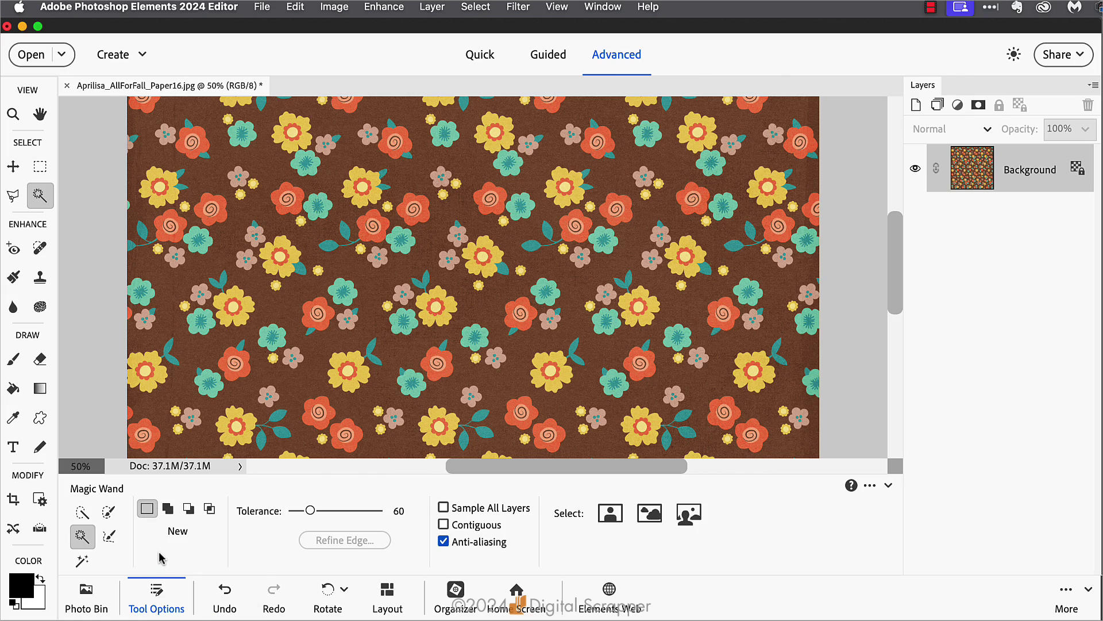
left_click(402, 510)
type("32")
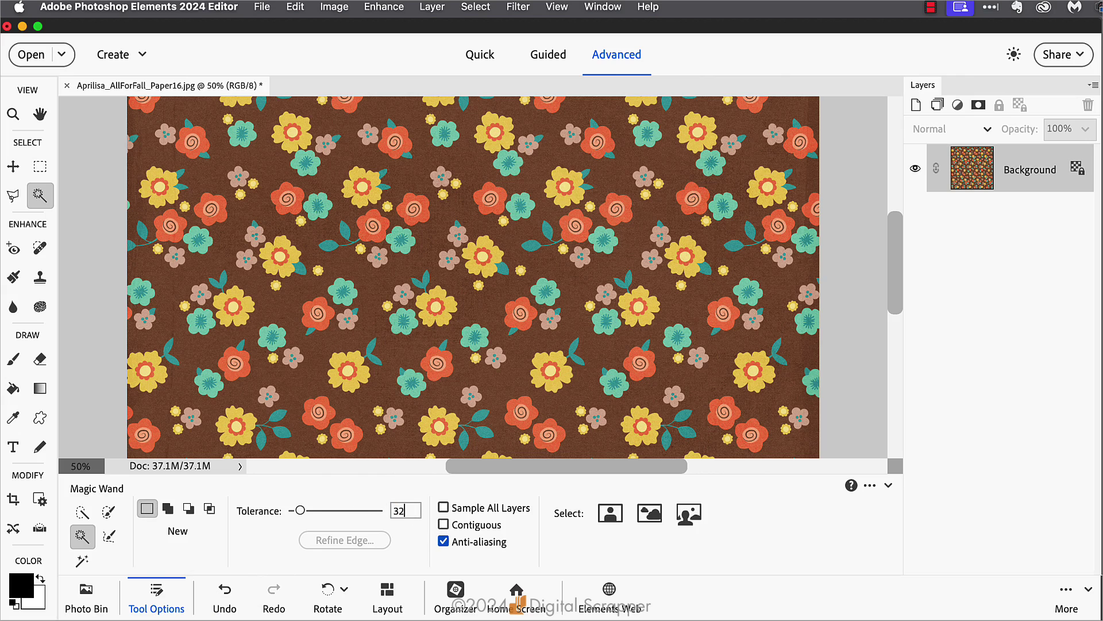
key("Return")
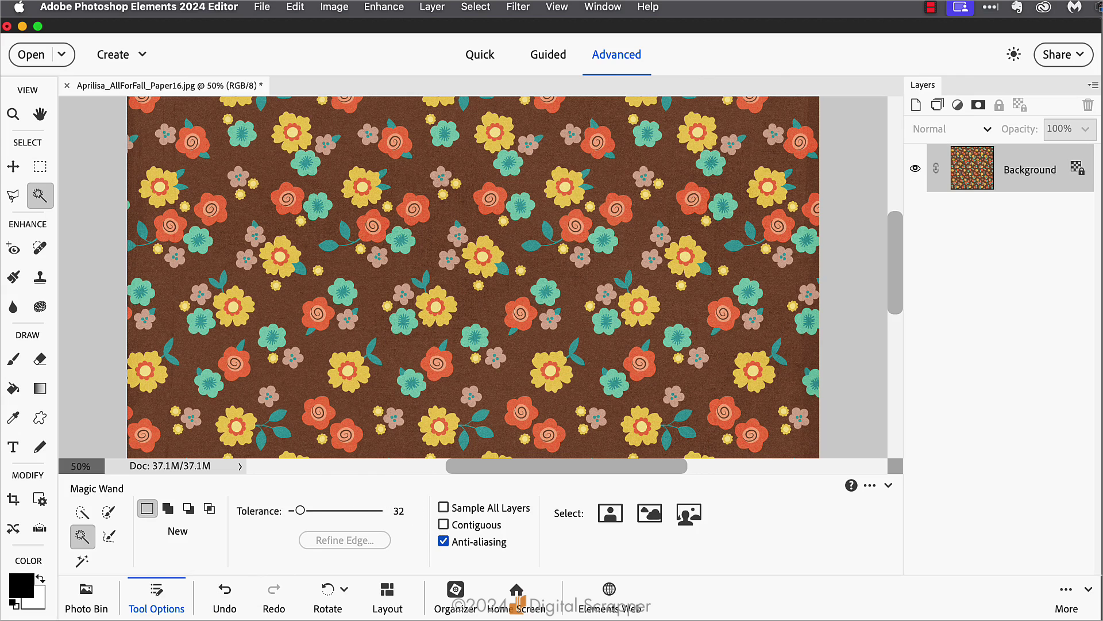
- Select every yellow flower by colour with a single Magic Wand pick
left_click(233, 307)
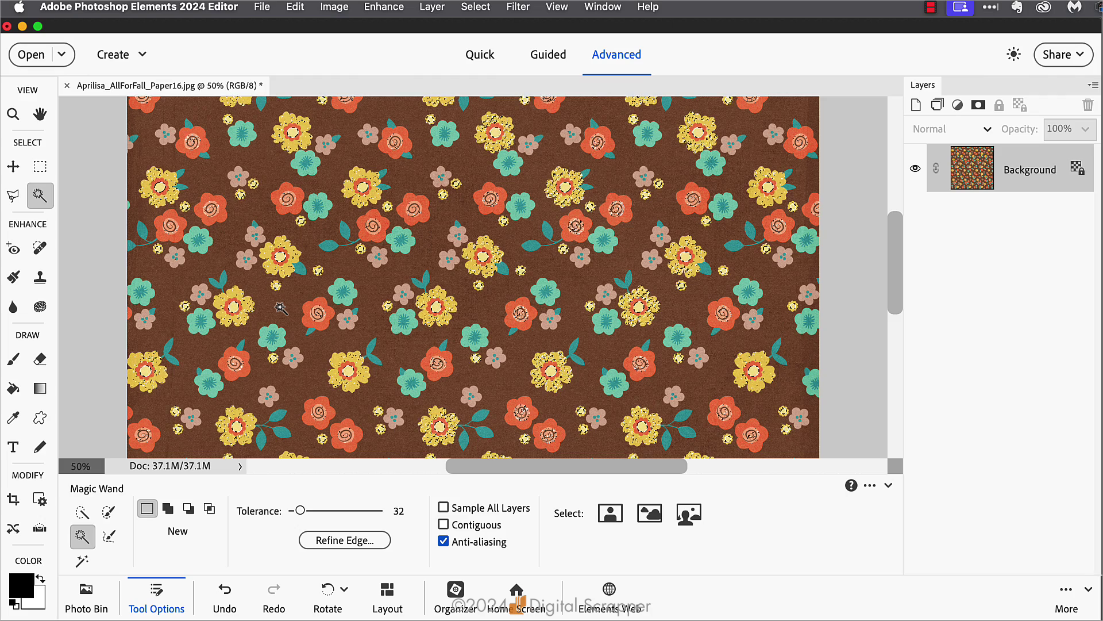
- Deselect, then reselect the yellow flowers with the Magic Wand at Tolerance 20
key("super+d")
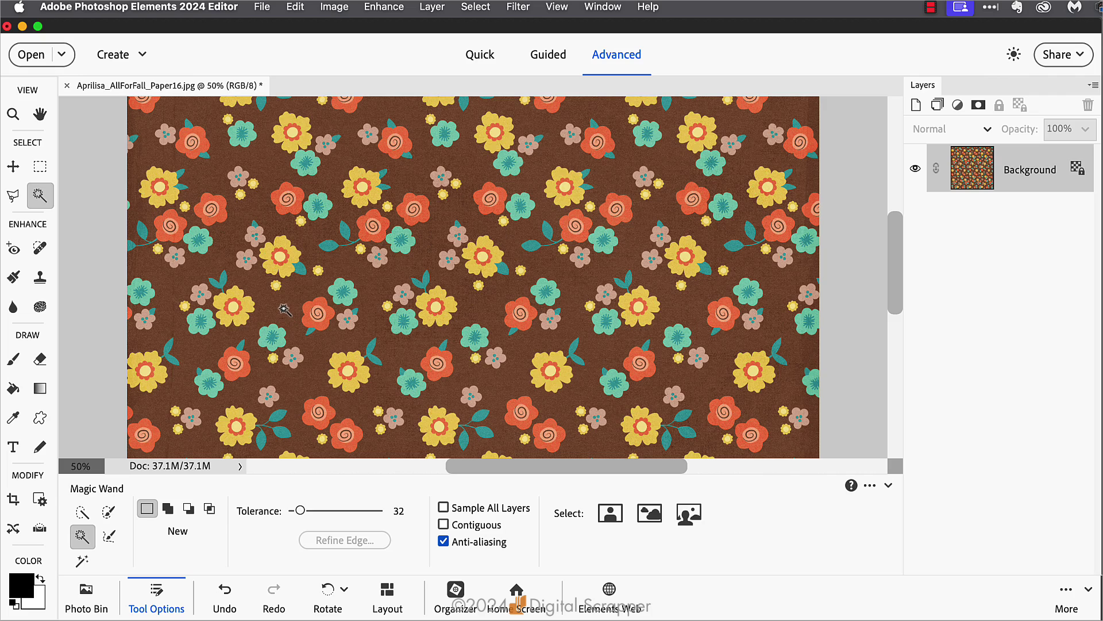
left_click(408, 511)
type("20")
left_click(347, 371)
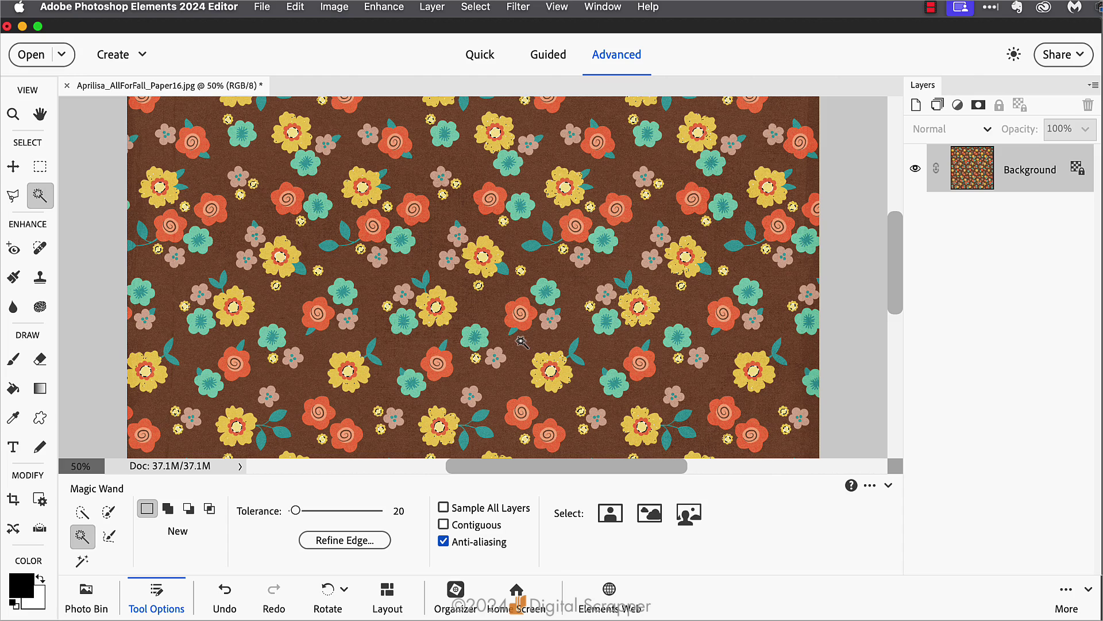
- Clear the selection, set Tolerance to 60 and test-select the red and pink flowers
key("super+d")
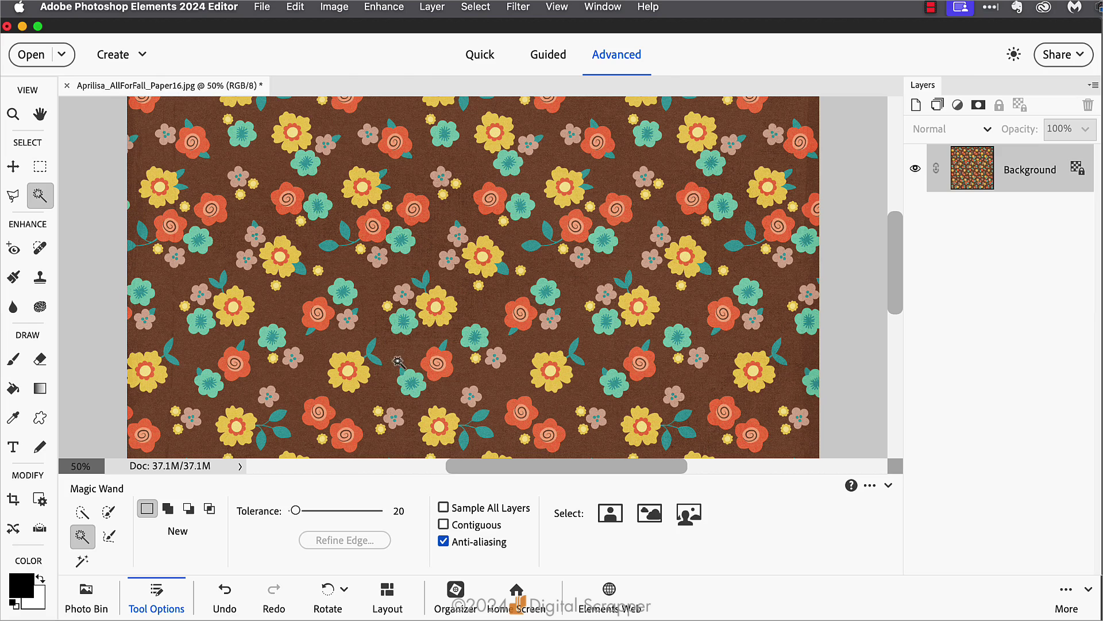
left_click(415, 511)
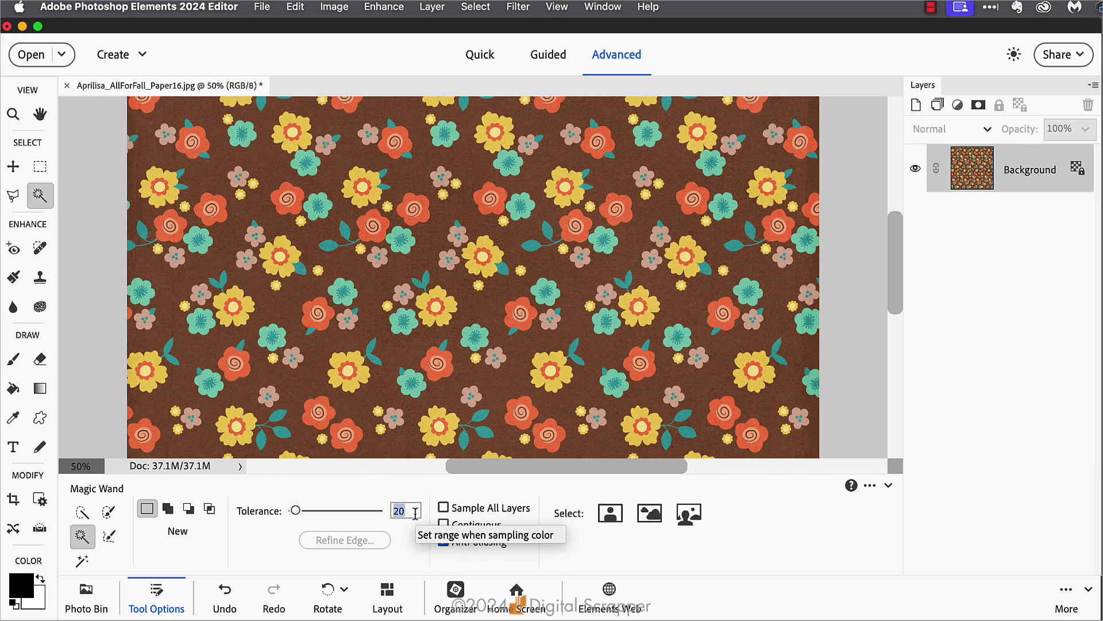
type("60")
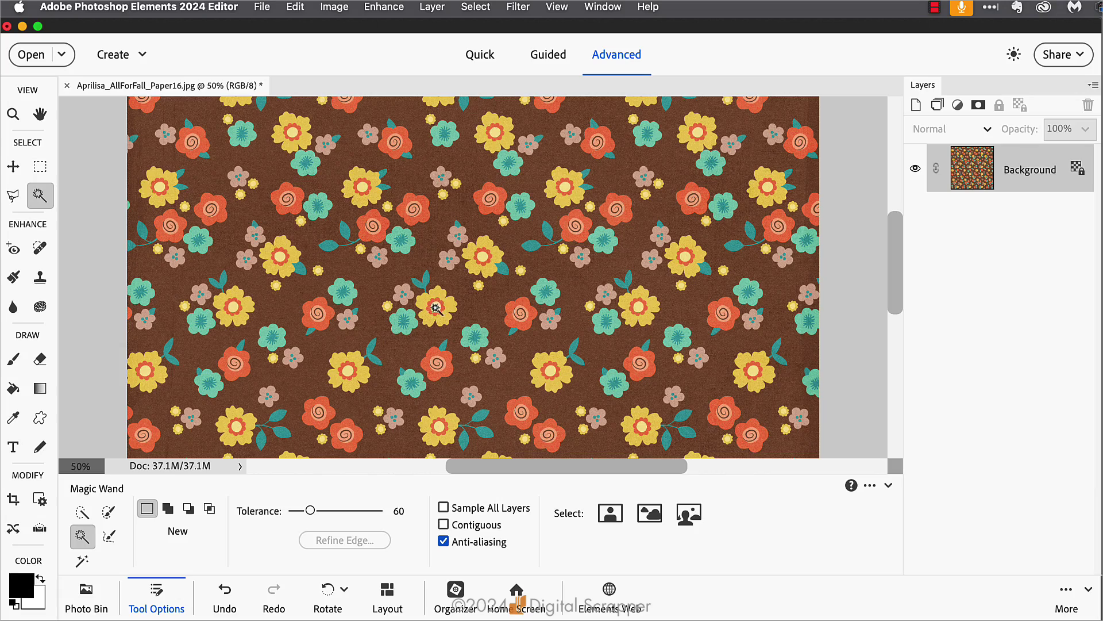
left_click(436, 308)
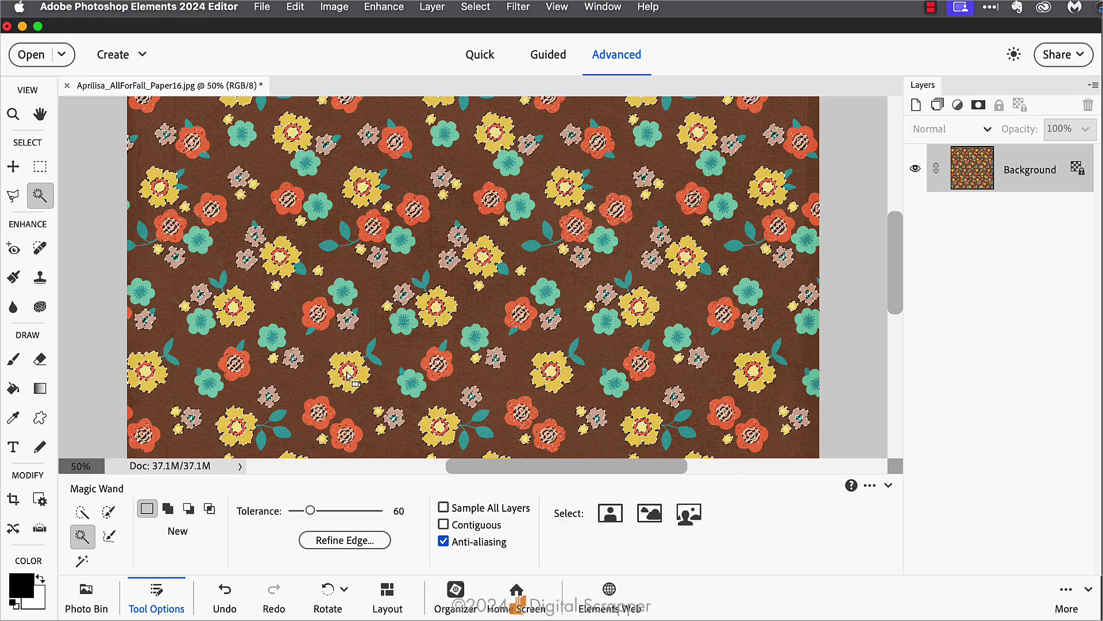
- Clear the selection and select the yellow areas at Tolerance 20
key("super+d")
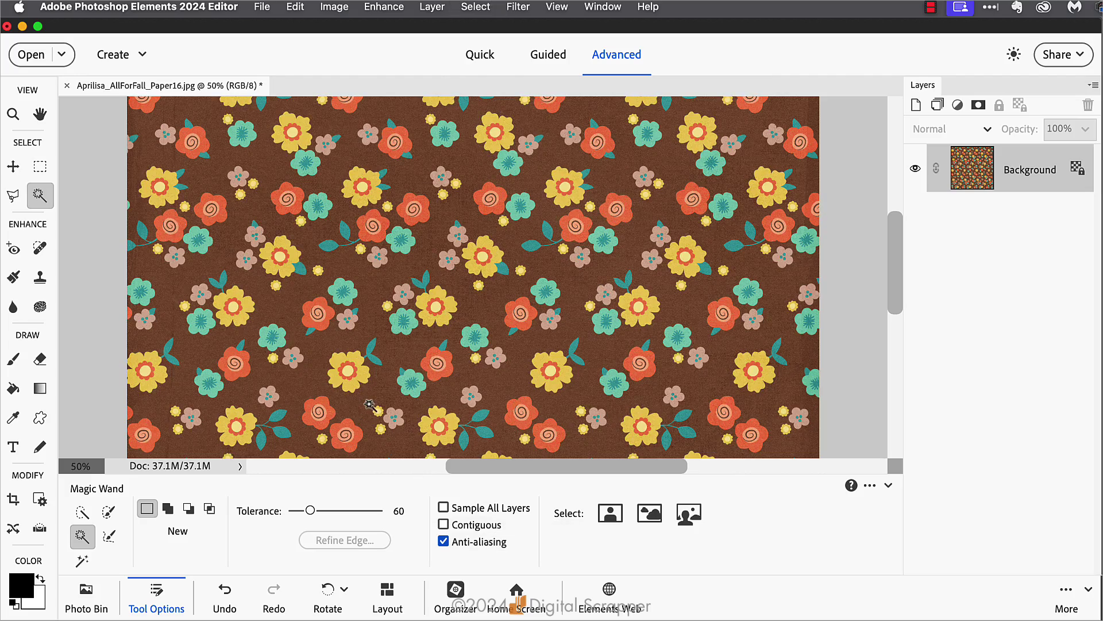
left_click(399, 511)
type("20")
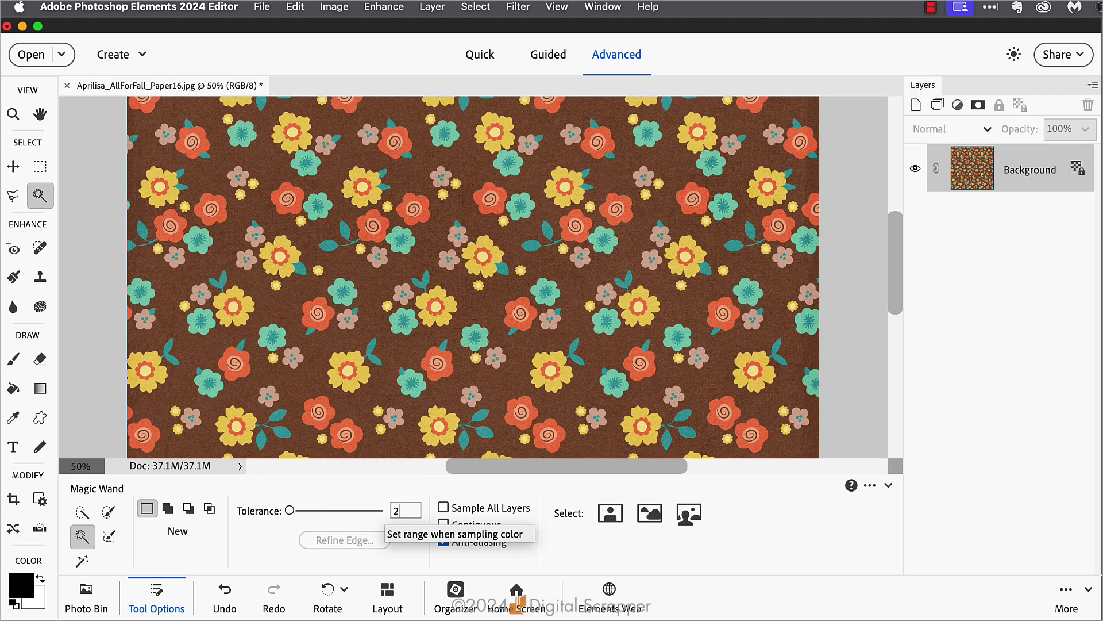
key("Return")
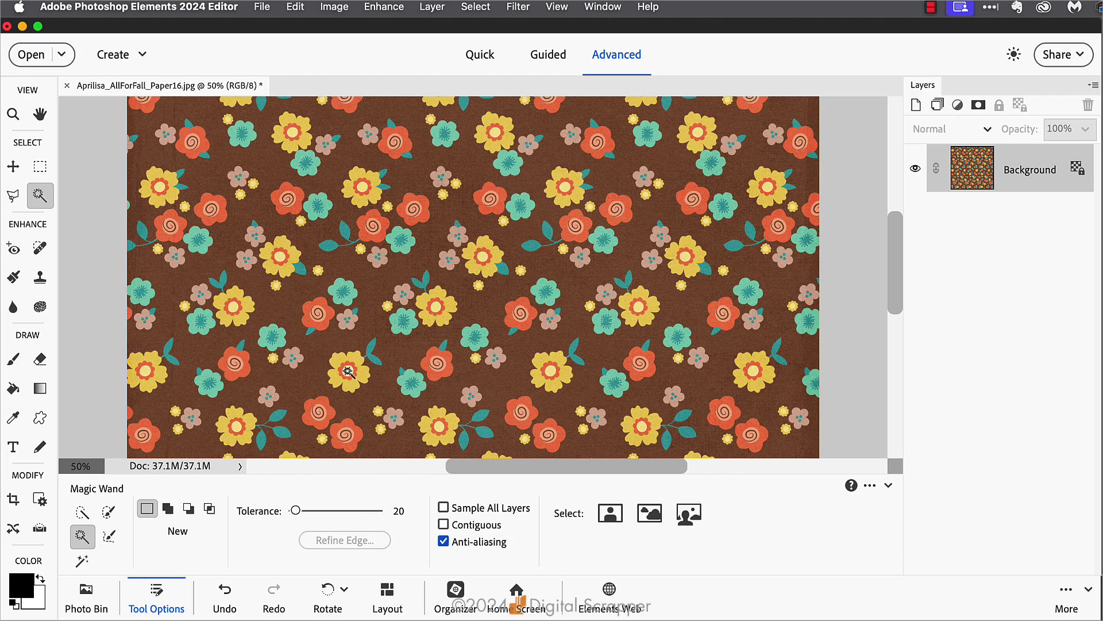
left_click(348, 371)
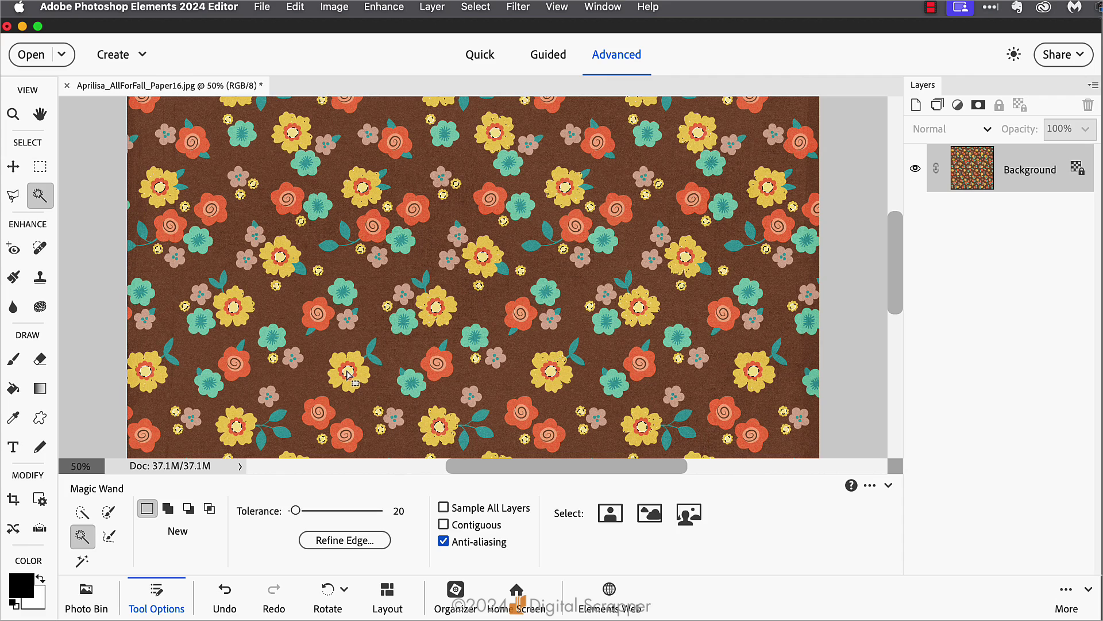
- Switch to Add to Selection mode and add more yellow flower areas
left_click(168, 509)
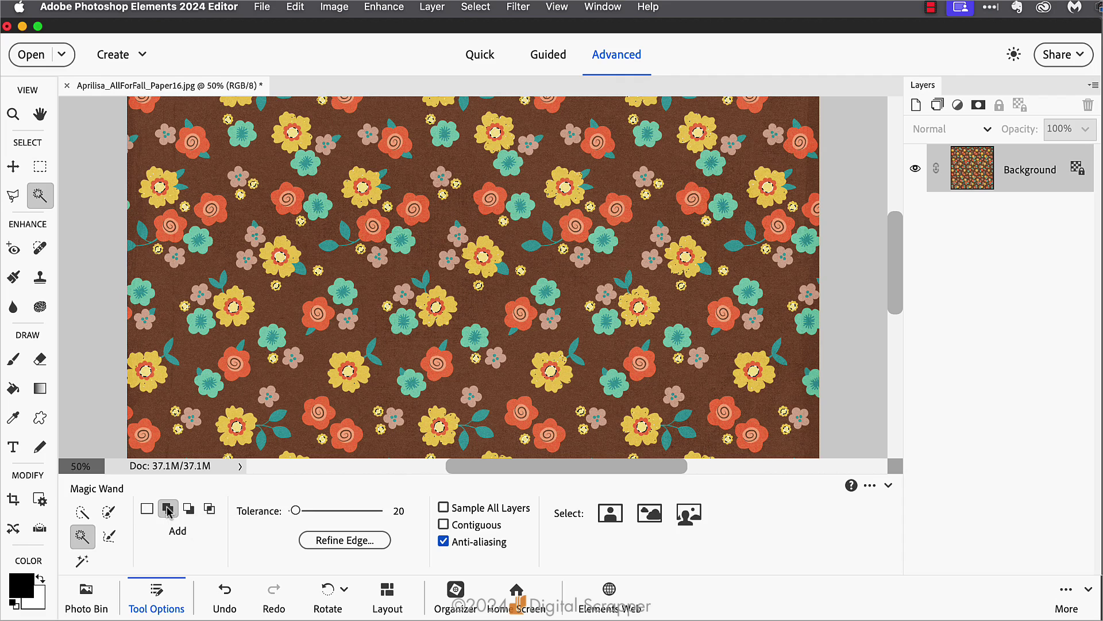
left_click(250, 423)
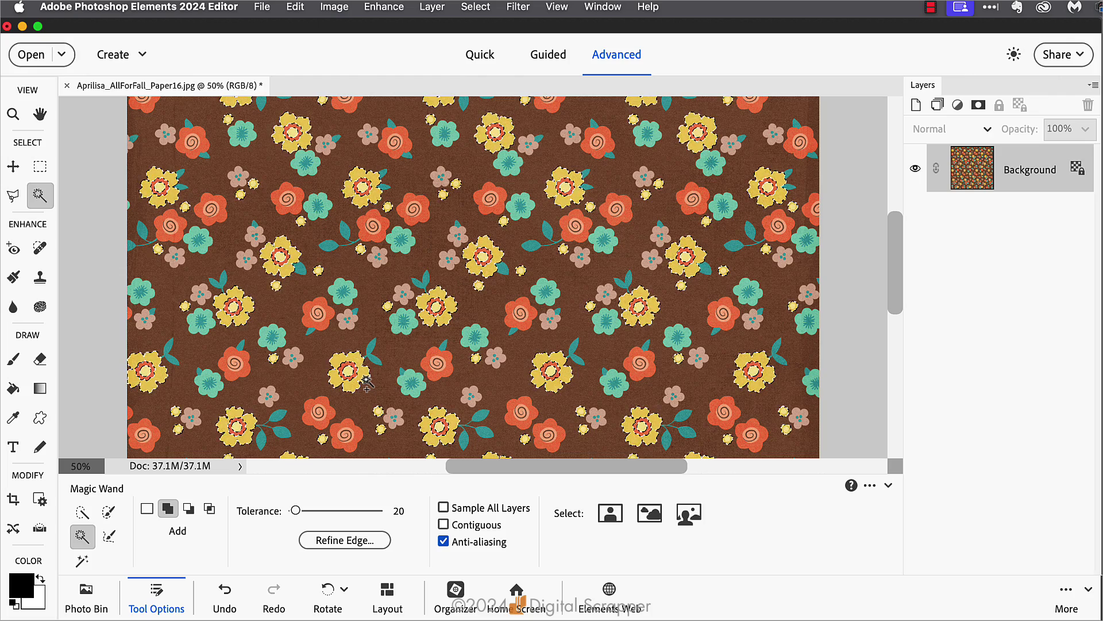
scroll(369, 381, "right", 2)
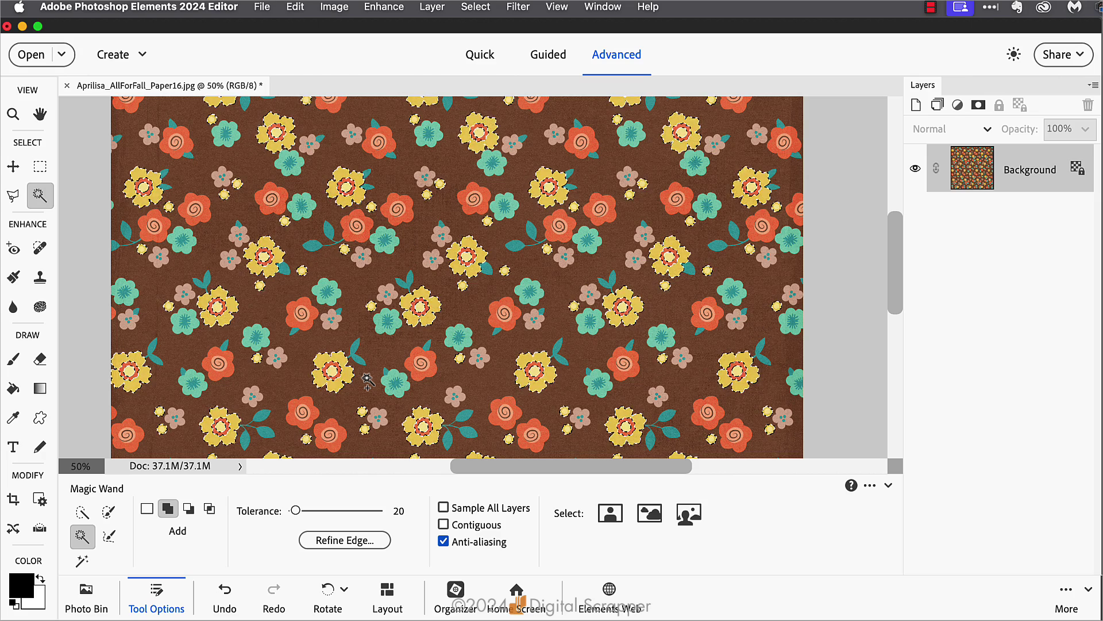
key("ctrl+d")
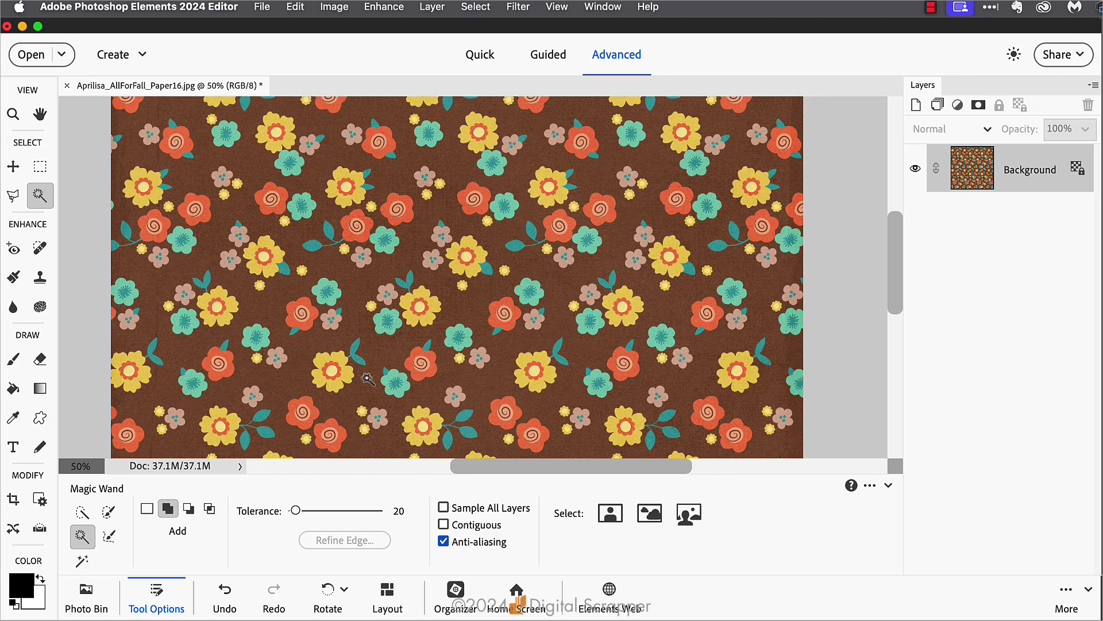
scroll(574, 403, "left", 1)
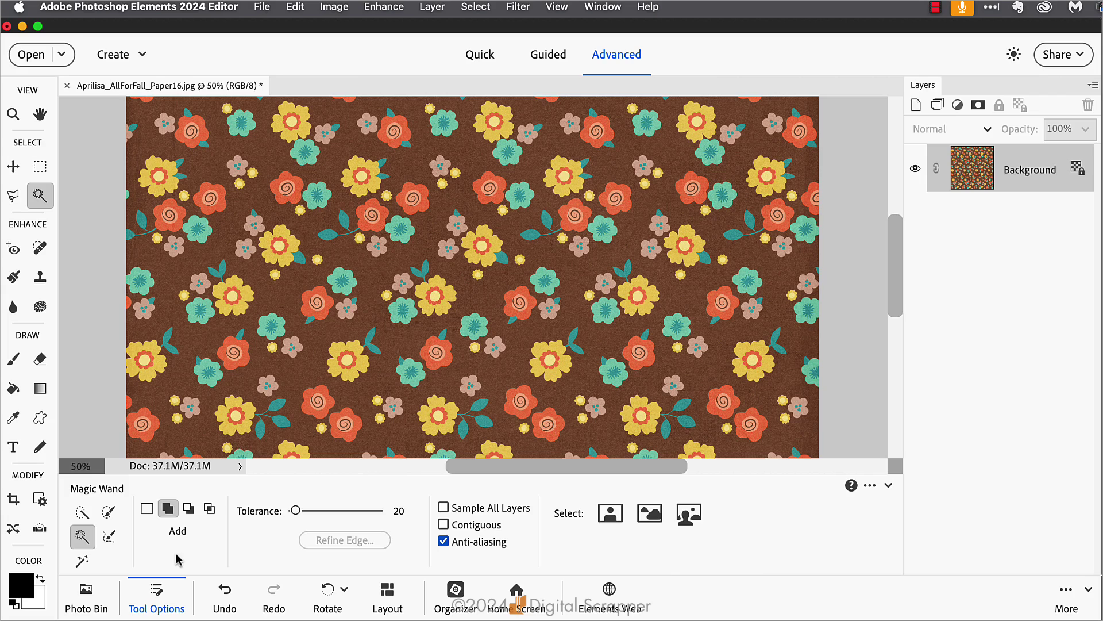
- Switch to New Selection mode and select all the teal leaves by colour
left_click(147, 509)
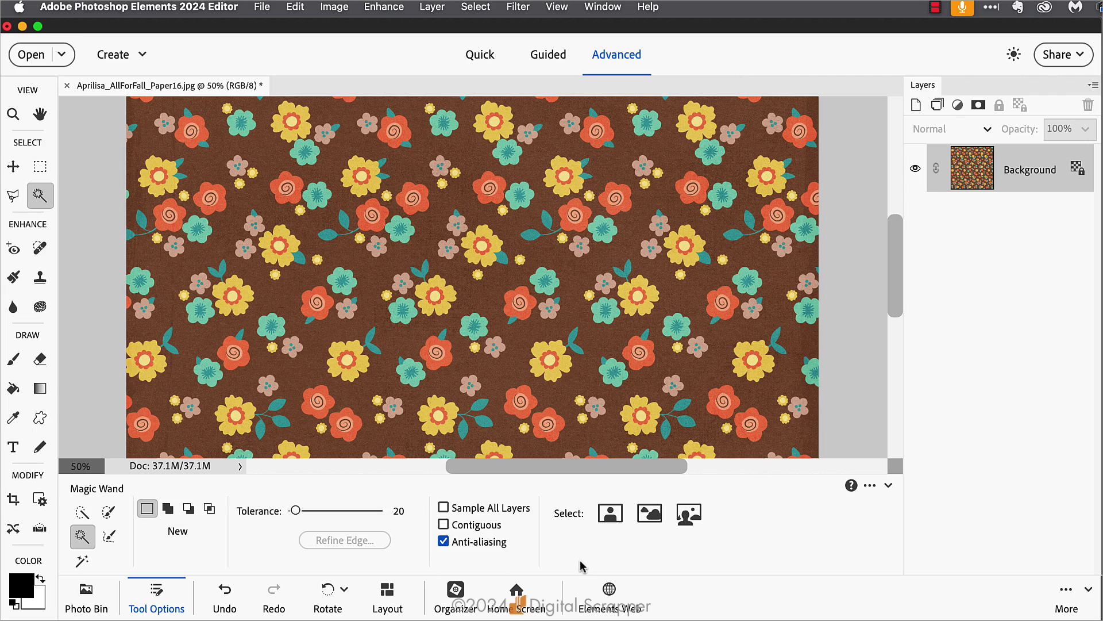
left_click(424, 269)
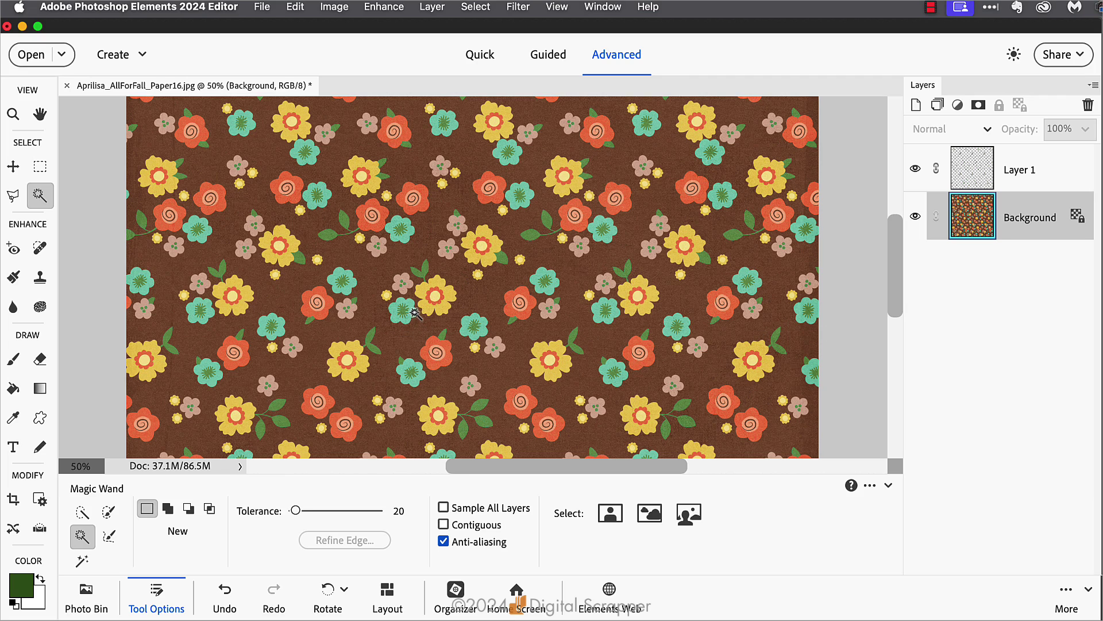
- Select all the teal flowers by colour and fit the whole paper on screen
left_click(413, 312)
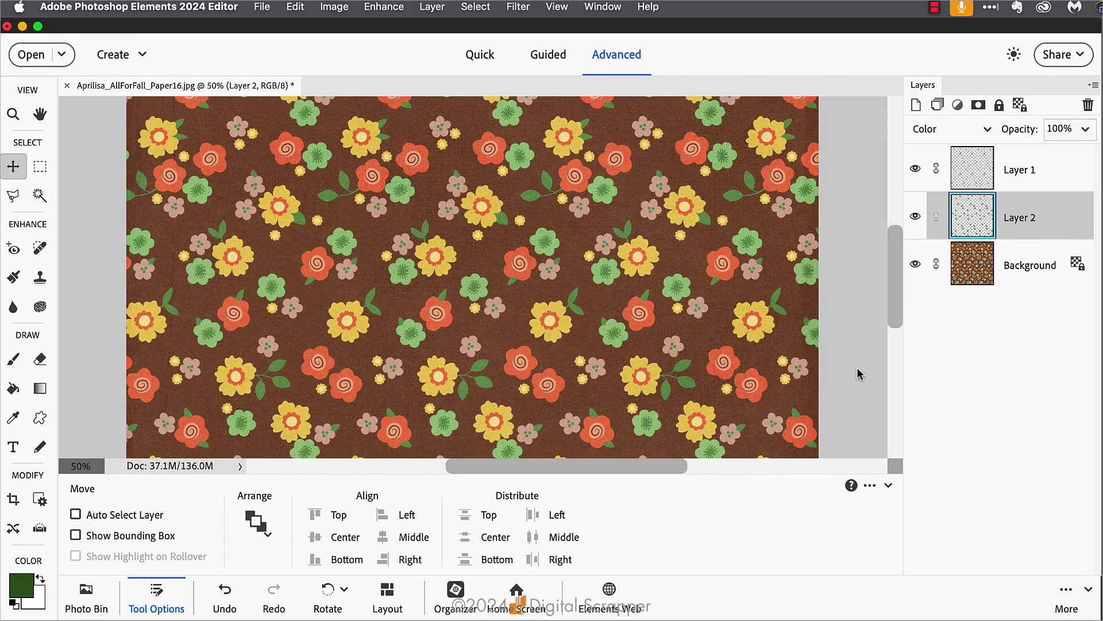
key("super+0")
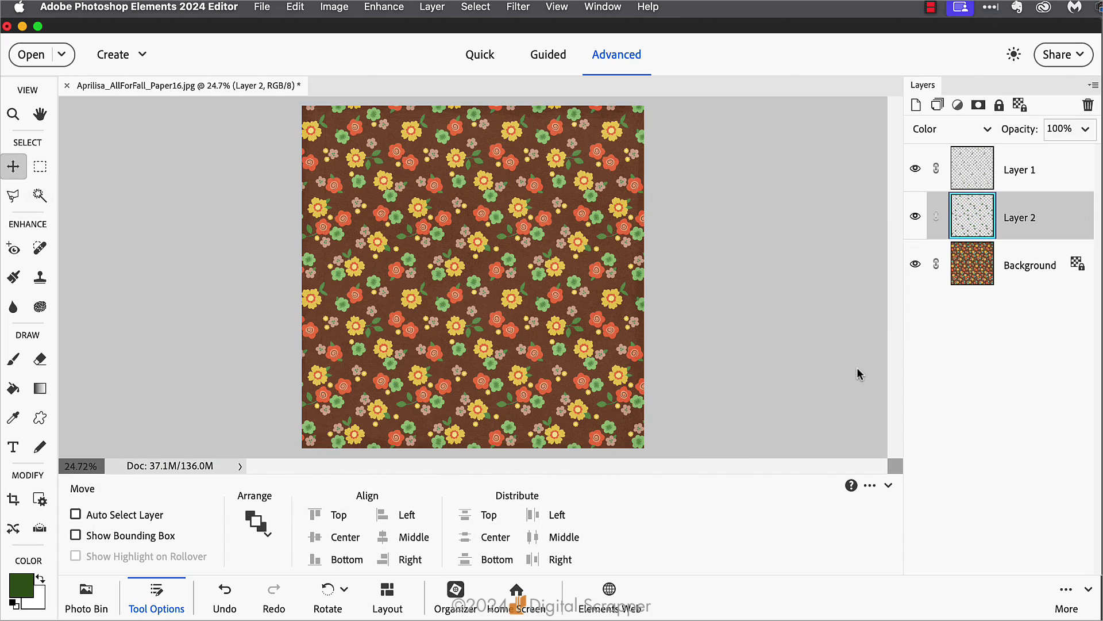